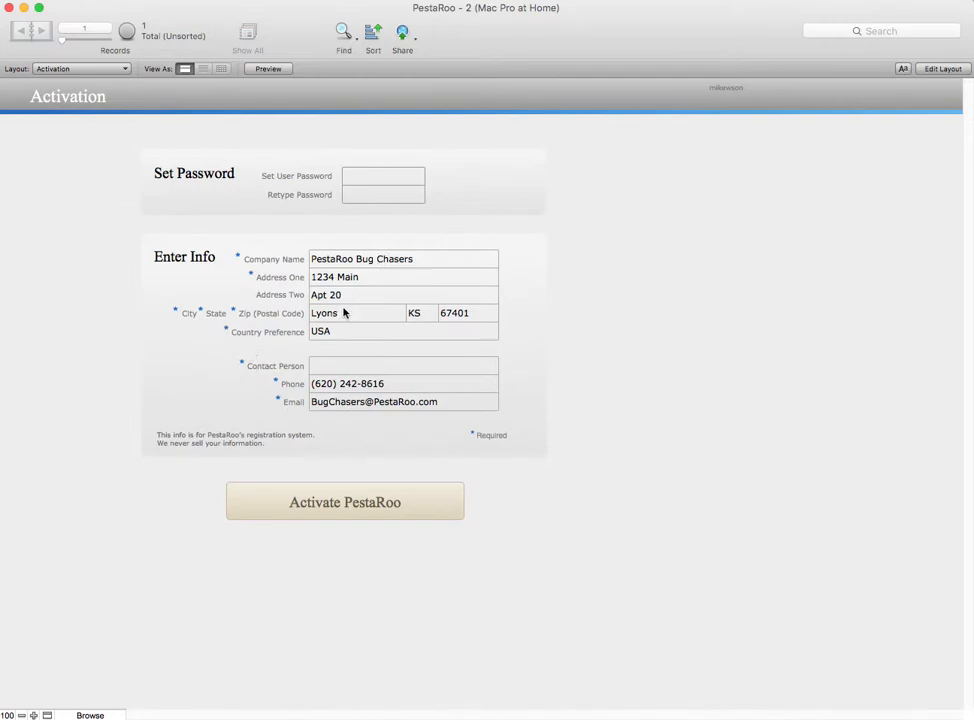
Close the Activation registration window to reveal the main dashboard
mouse_move(366, 339)
right_click(11, 12)
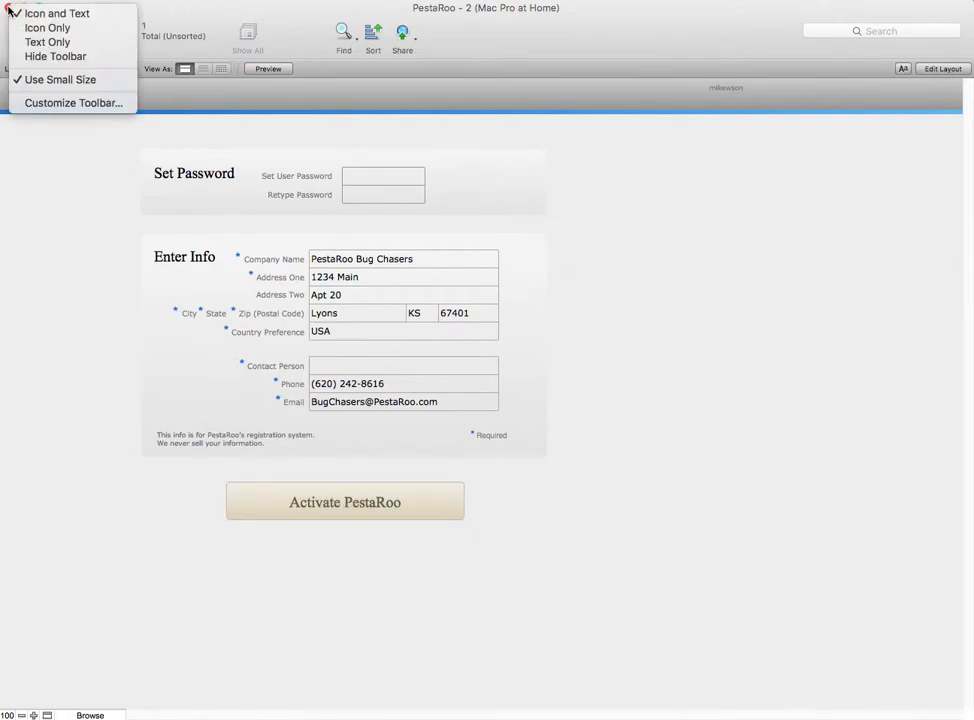
left_click(633, 27)
left_click(10, 8)
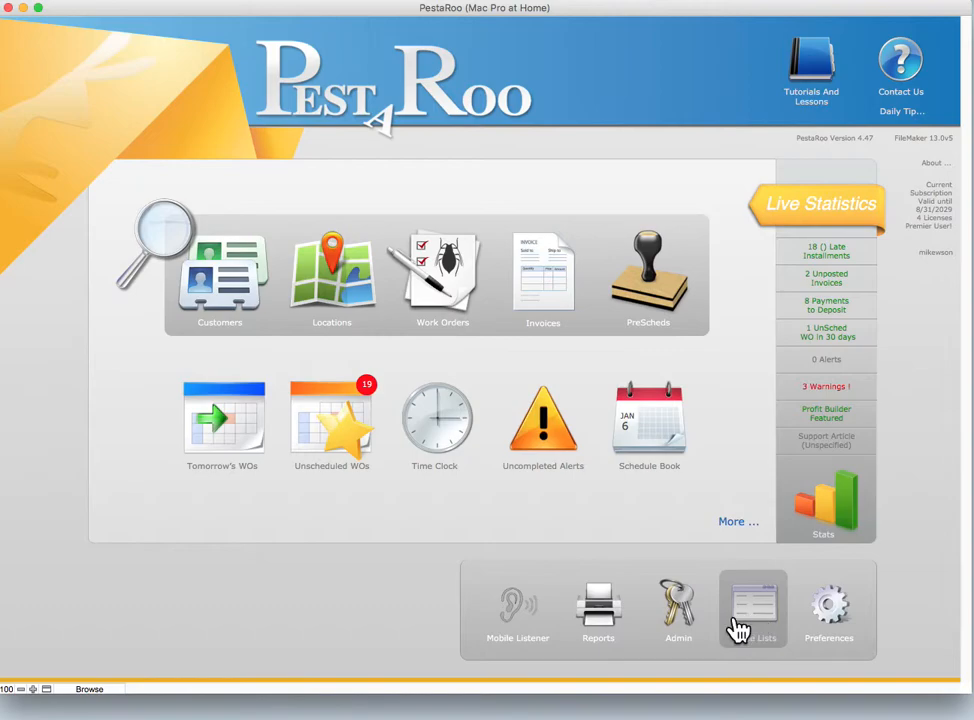
Go to Preferences and open the Company Information page
left_click(832, 621)
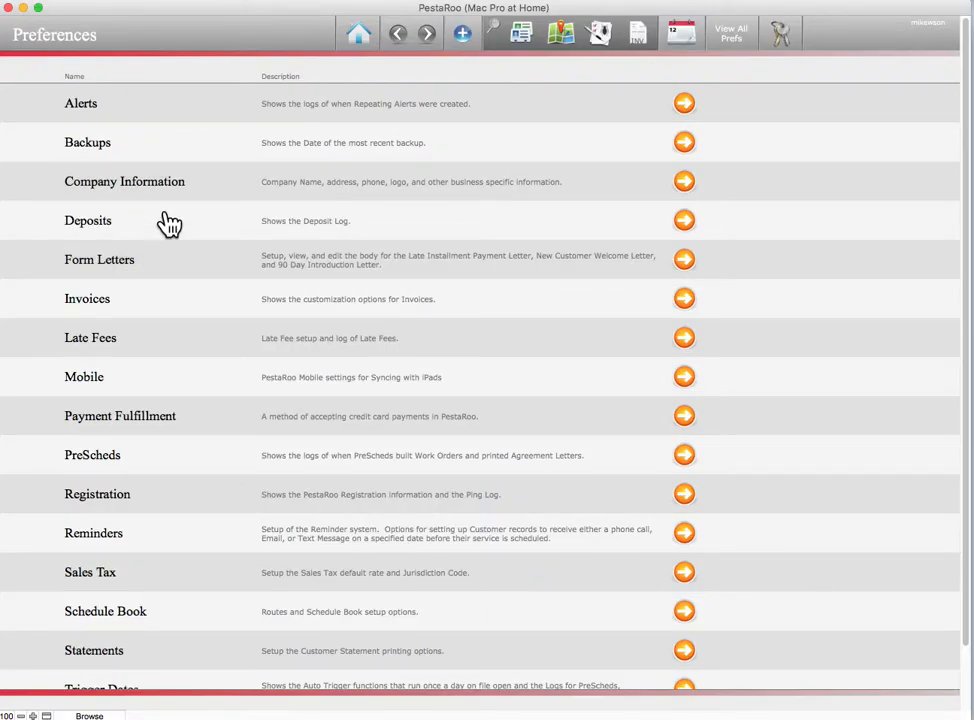
left_click(140, 190)
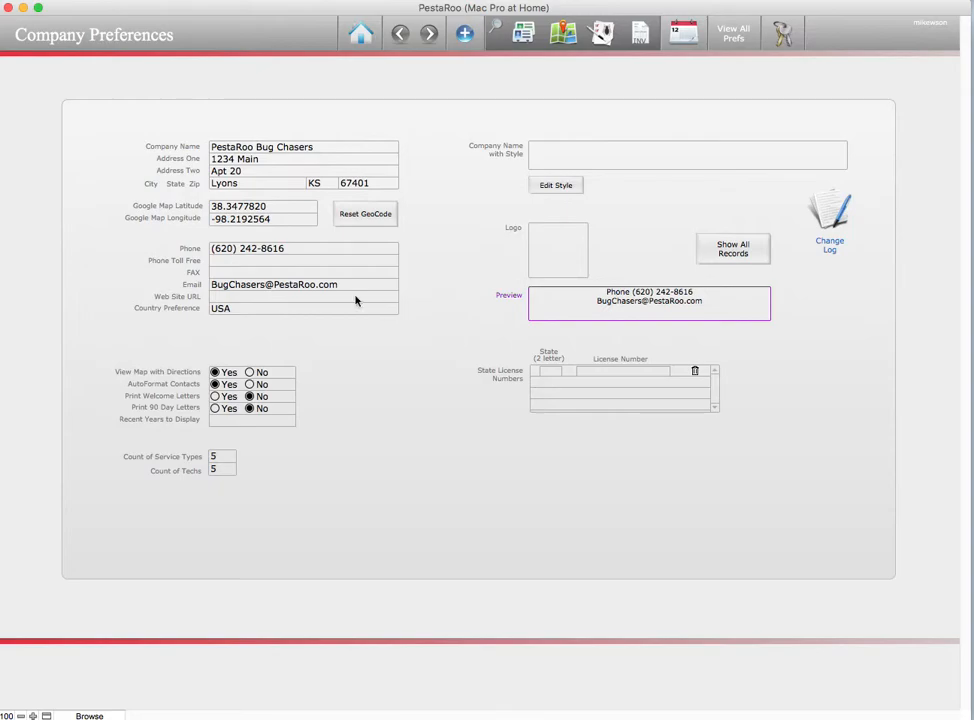
left_click(227, 261)
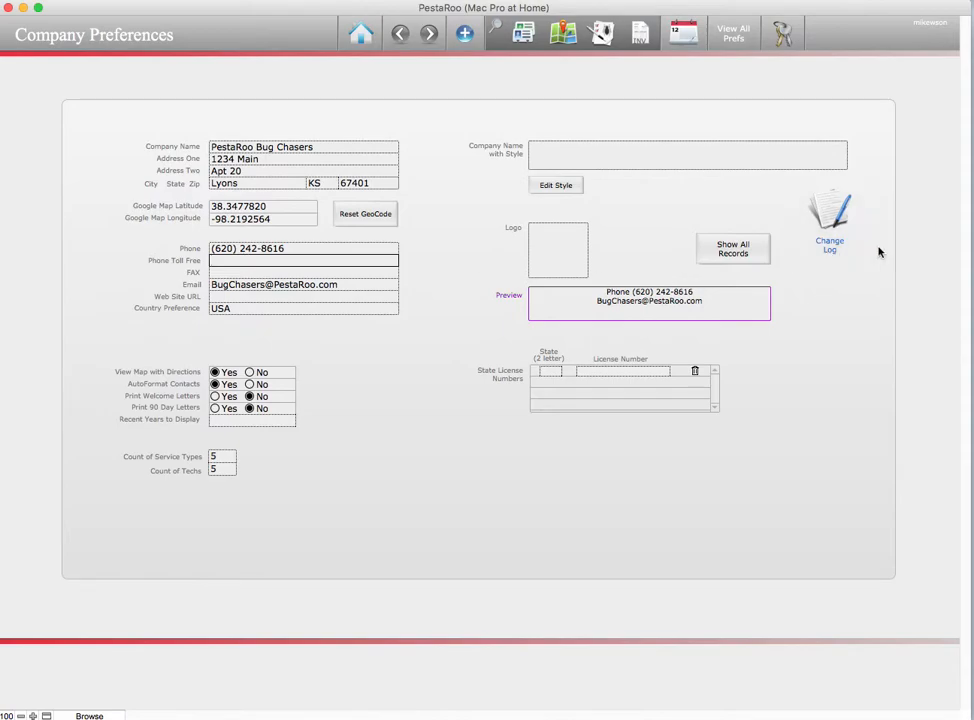
left_click(437, 320)
left_click(238, 273)
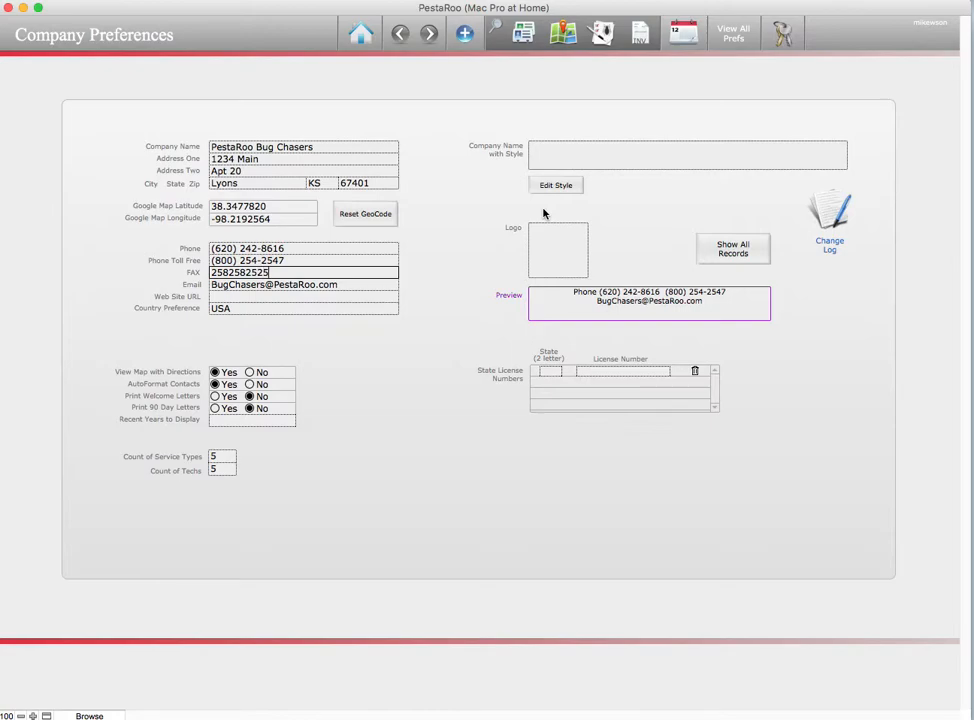
left_click(430, 281)
left_click(299, 272)
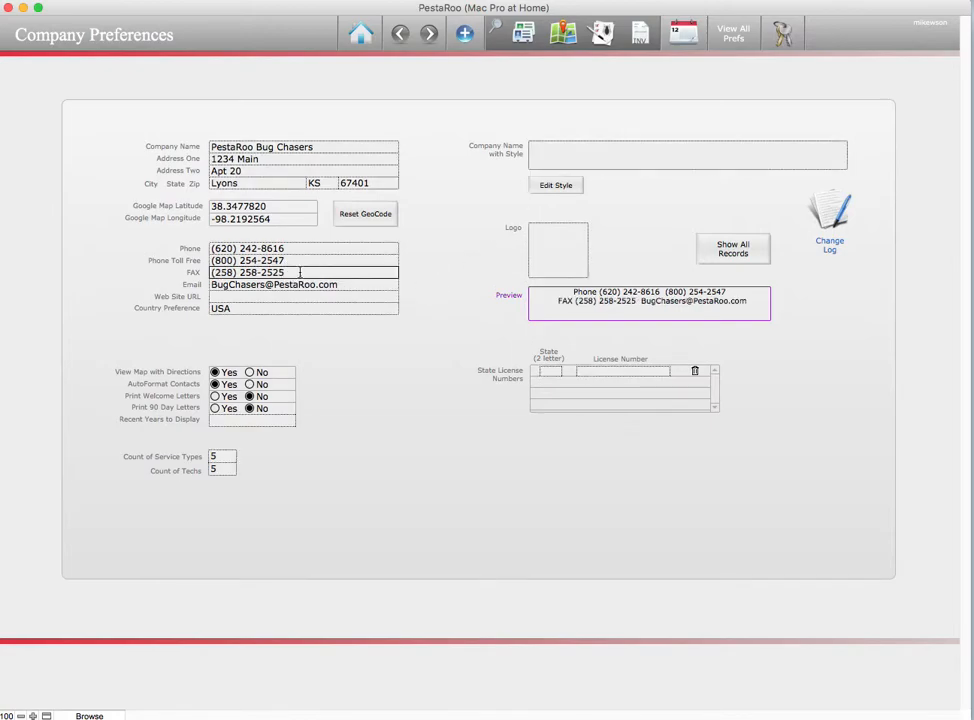
key("BackSpace")
left_click(463, 269)
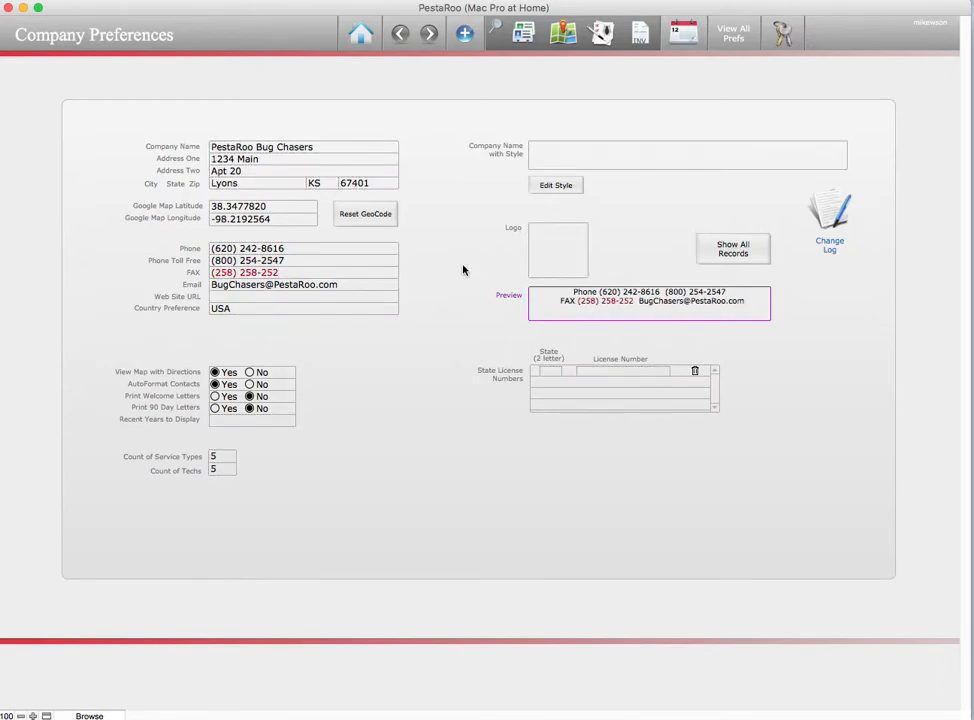
left_click(348, 271)
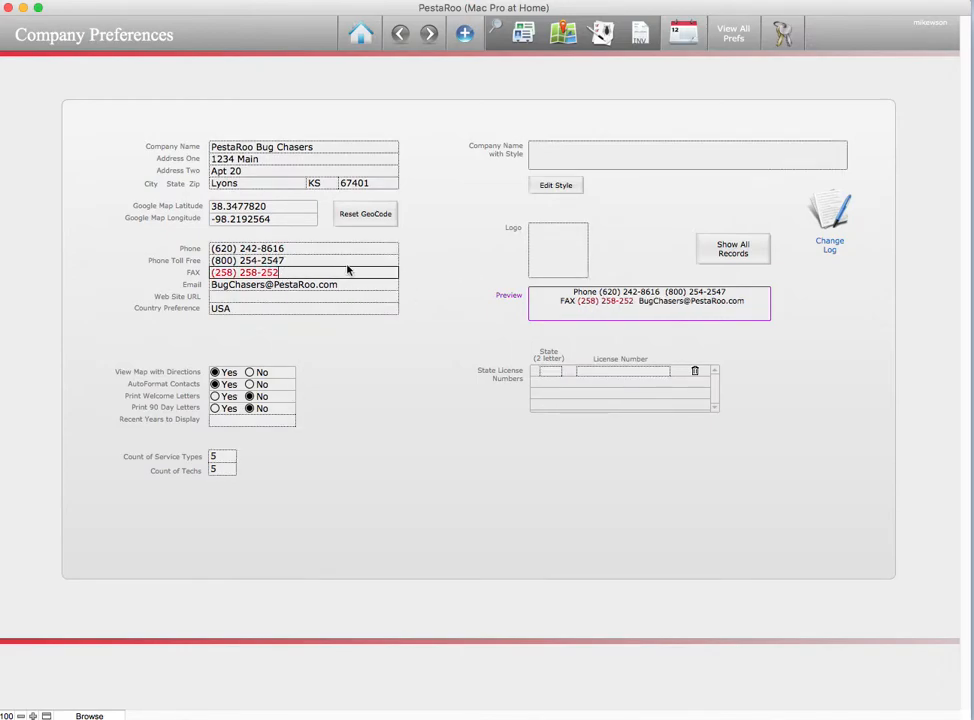
type("5")
left_click(428, 283)
left_click(242, 296)
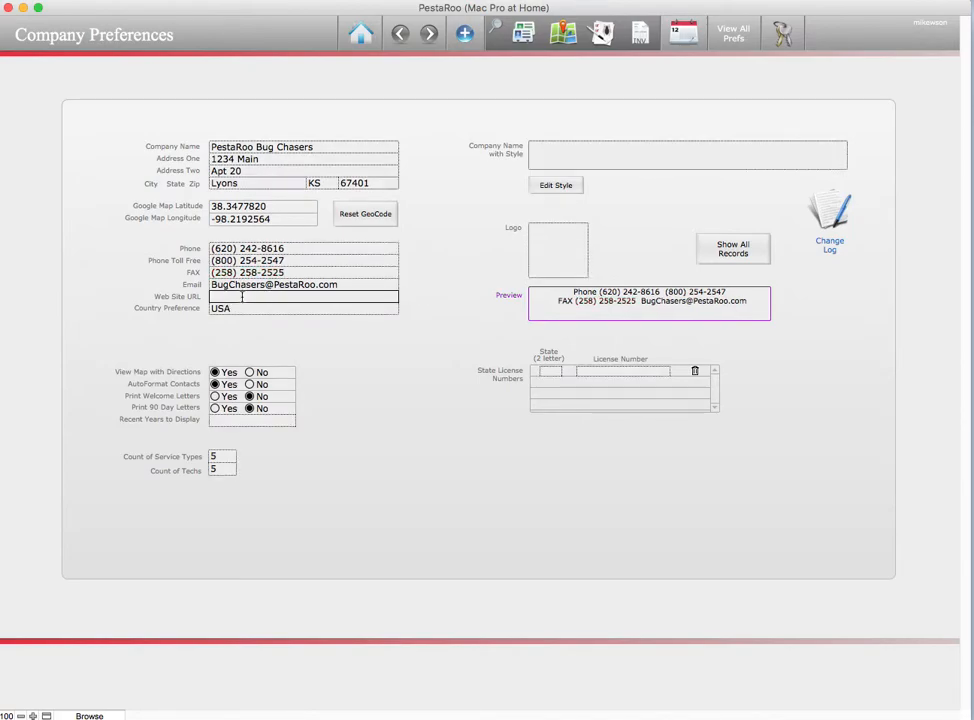
type("www.PestaRoo.com")
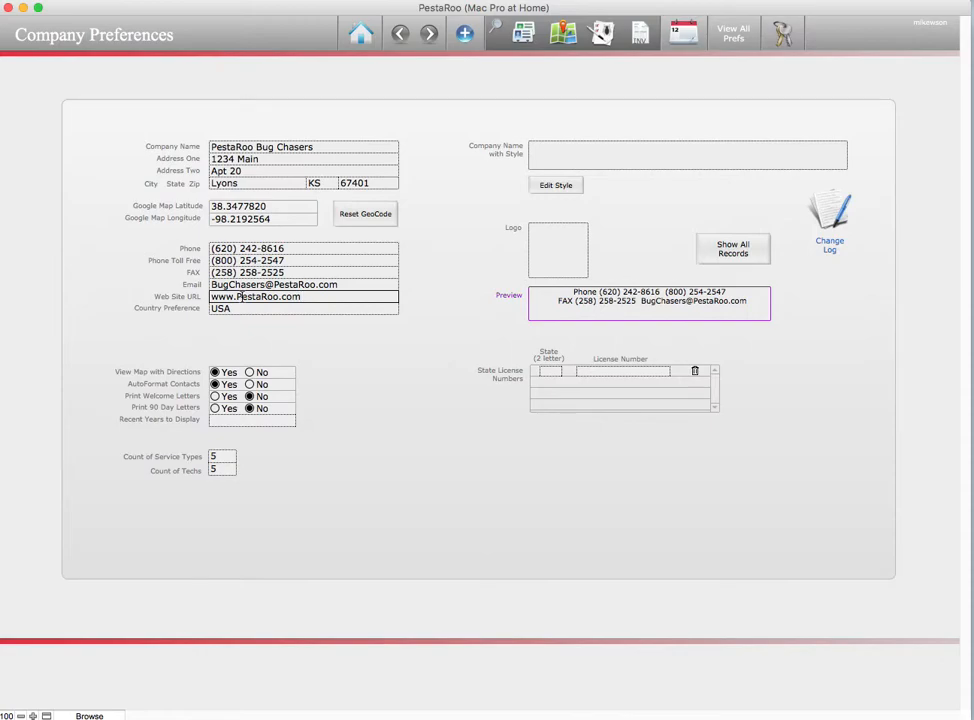
left_click(351, 361)
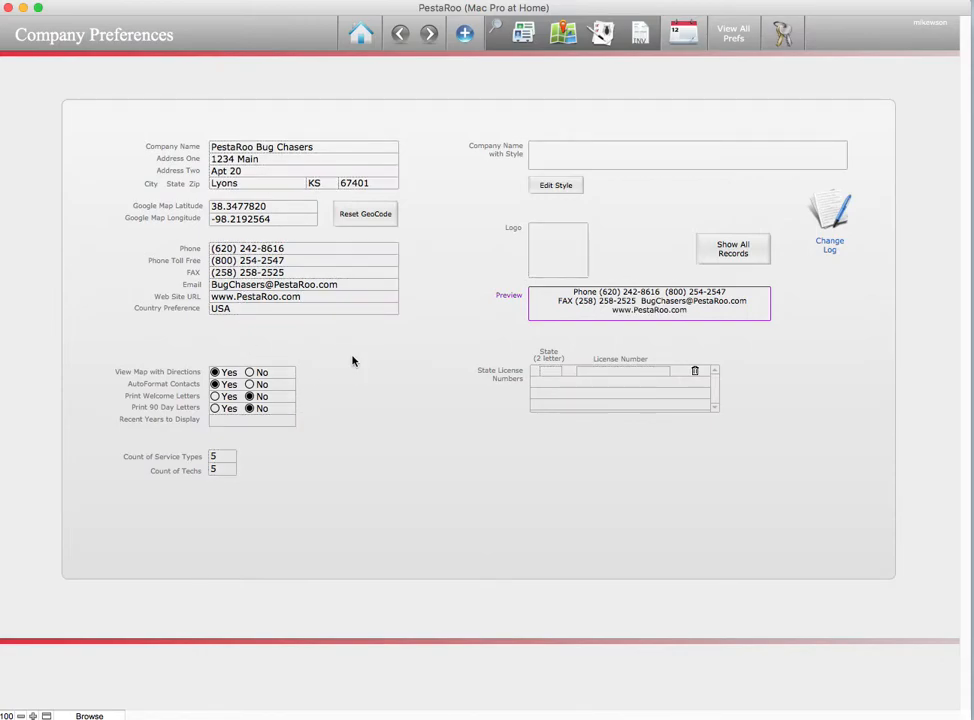
Type 'Bug Chasers for PestaRoo' into Company Name with Style, fixing the typo
left_click(588, 157)
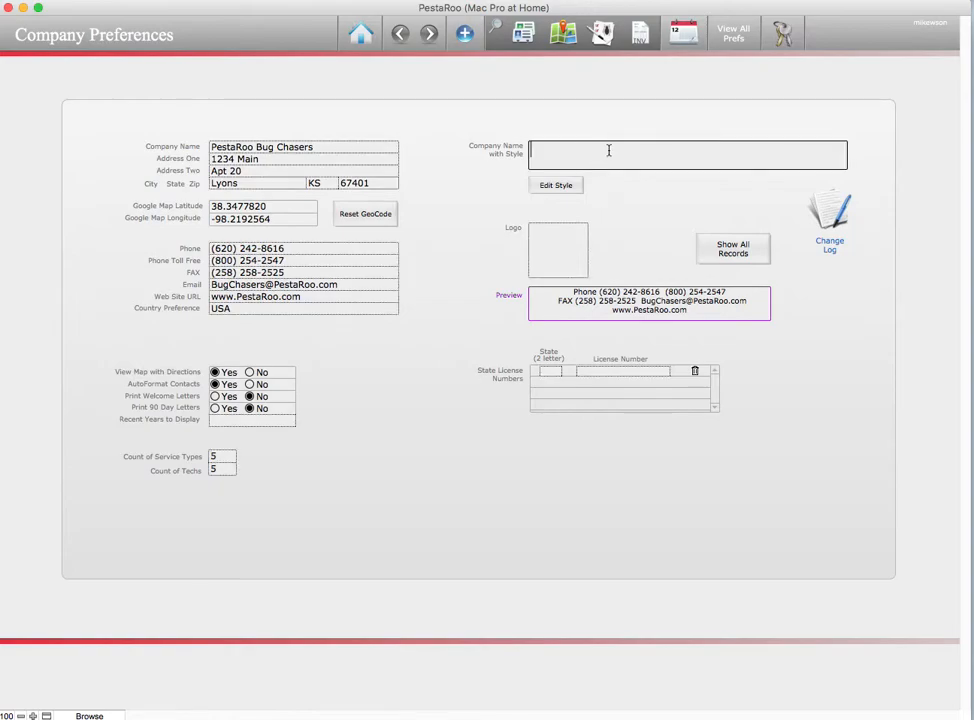
mouse_move(639, 150)
type("Bug Chasers for PestaRoo")
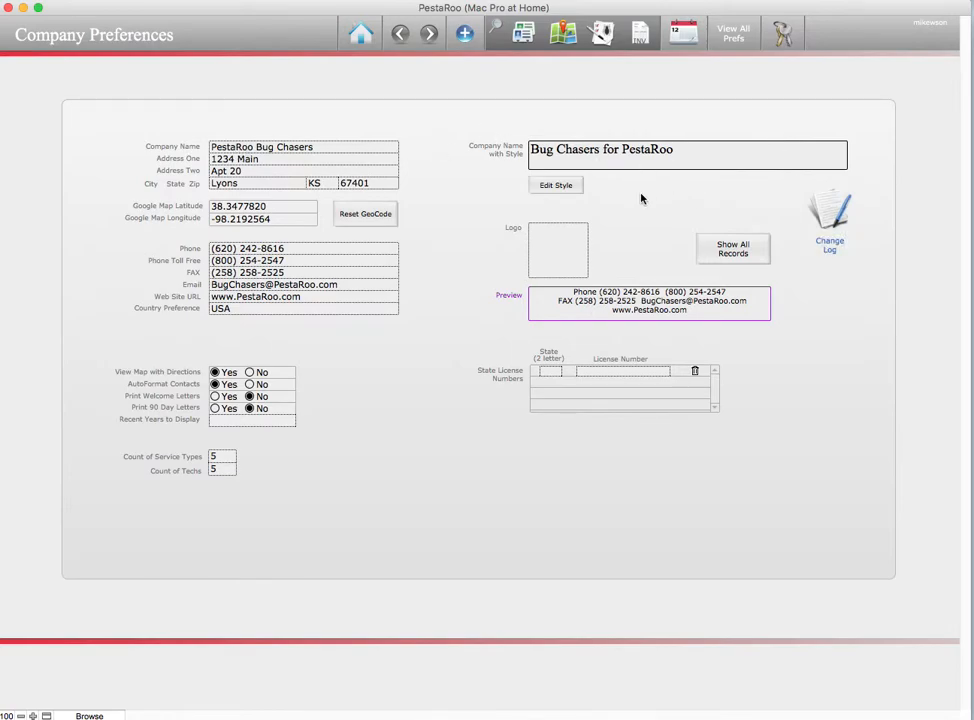
Unlock Edit Style with the manager's password and select the styled company name
left_click(575, 187)
left_click_drag(963, 172, 703, 262)
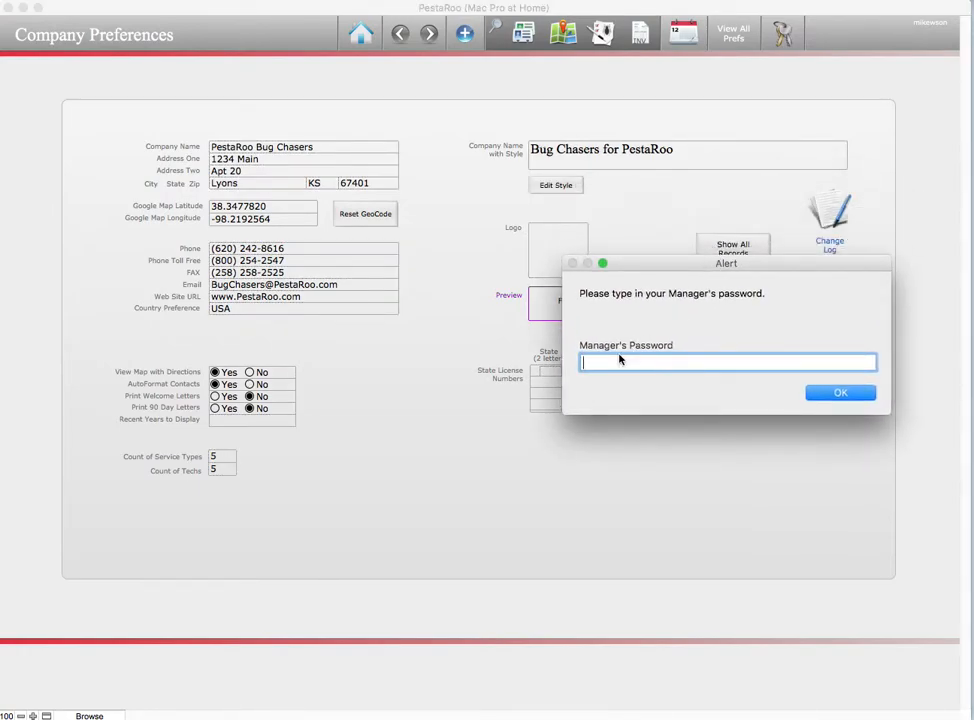
type("••••••")
key("Return")
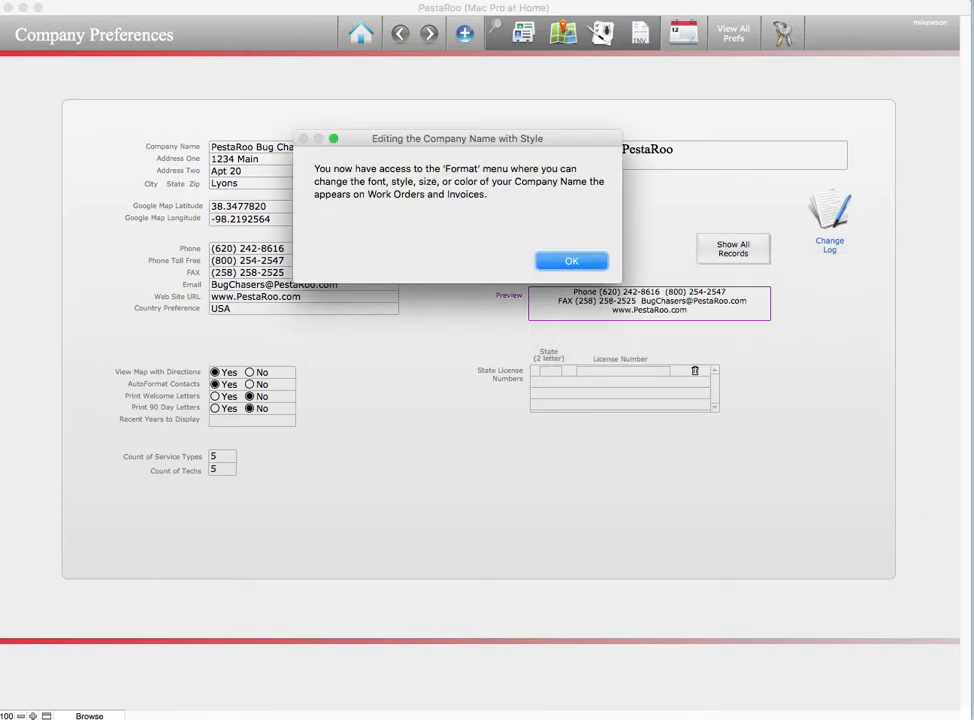
left_click(571, 264)
left_click(571, 264)
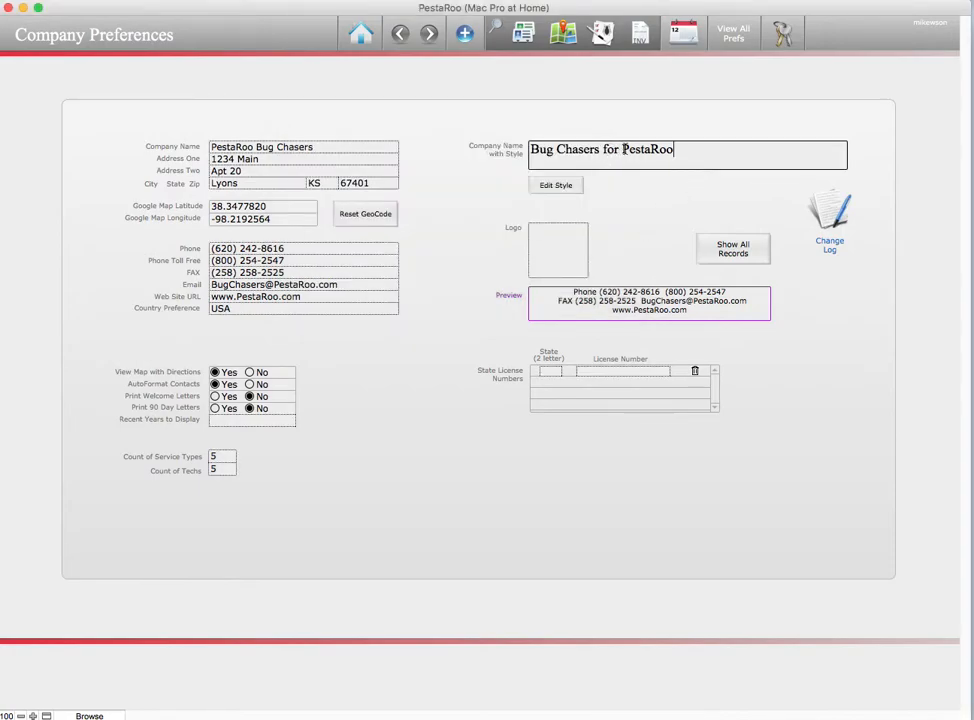
left_click(526, 141)
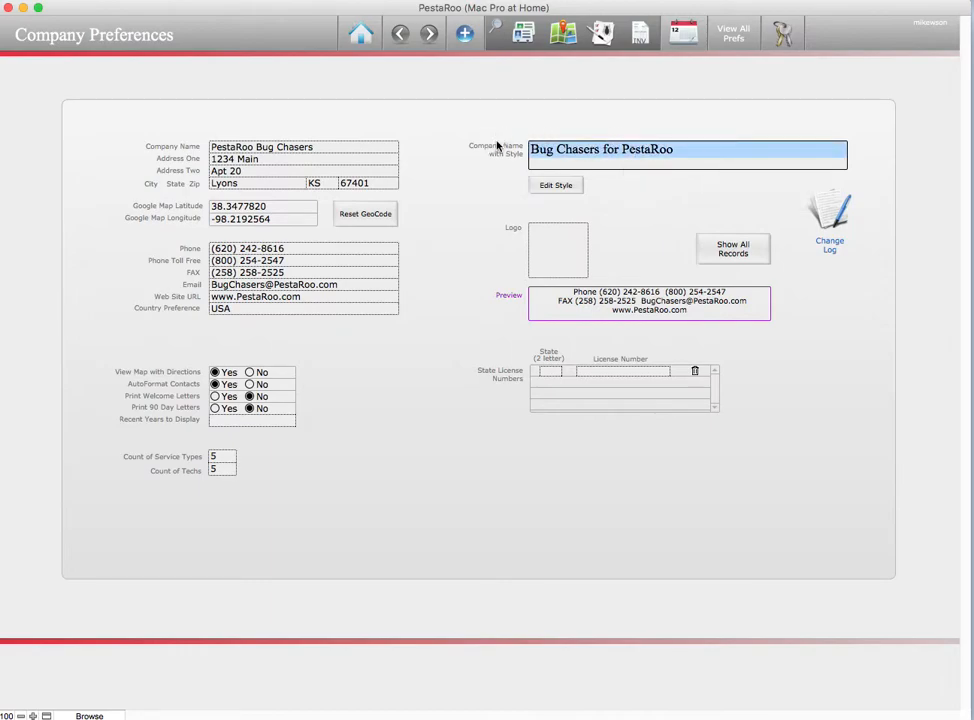
Make the whole styled company name italic
left_click(112, 2)
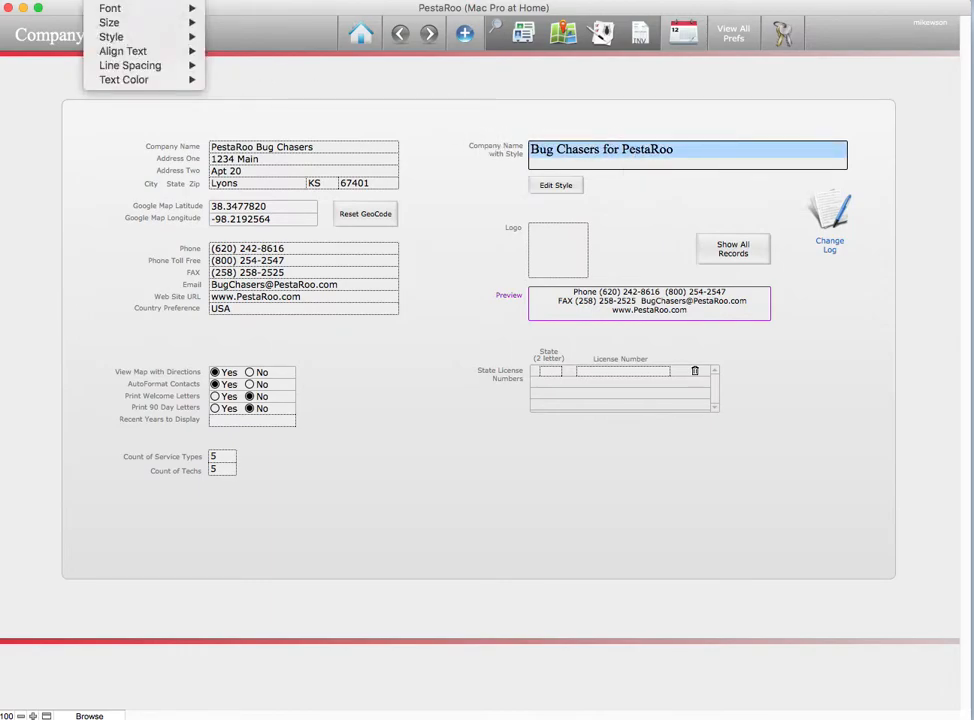
mouse_move(113, 43)
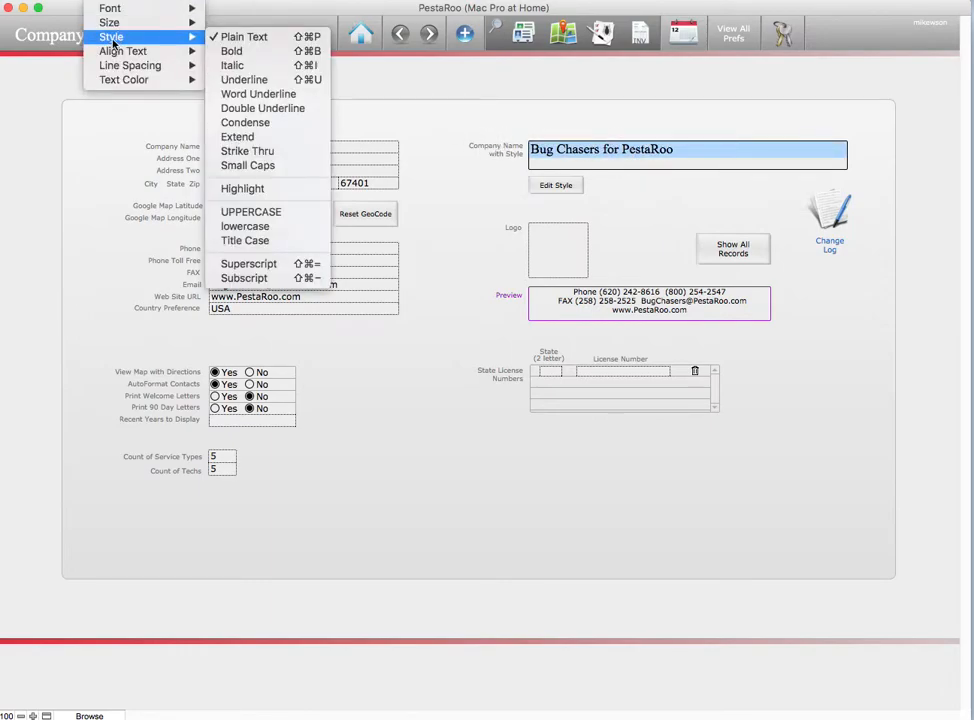
left_click(222, 65)
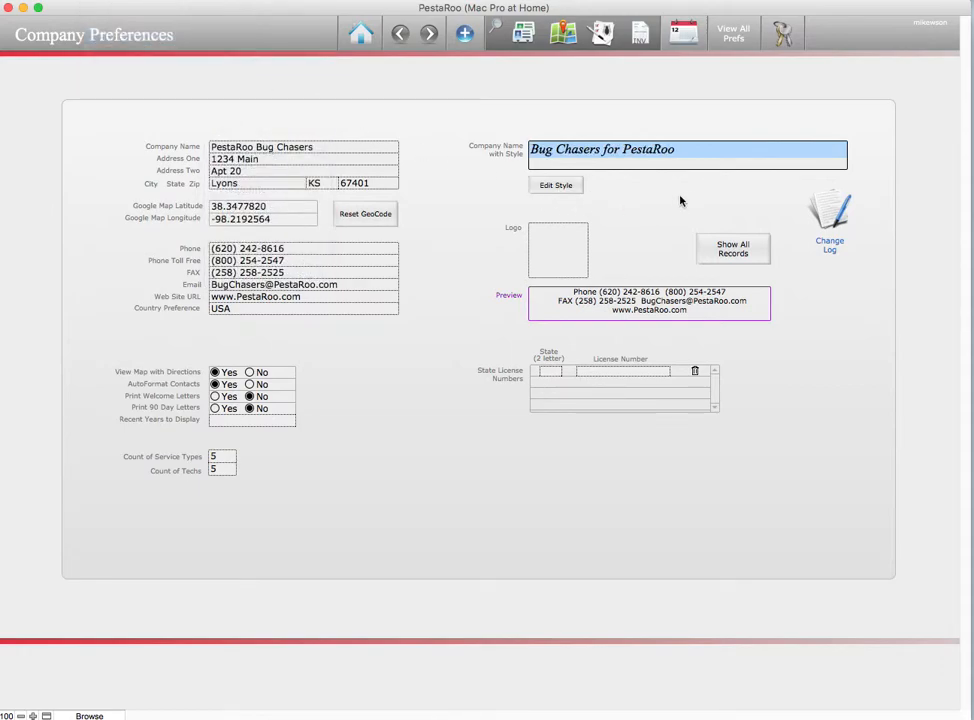
left_click(683, 150)
Set the word PestaRoo in the styled name to 24 point
left_click_drag(683, 150, 624, 149)
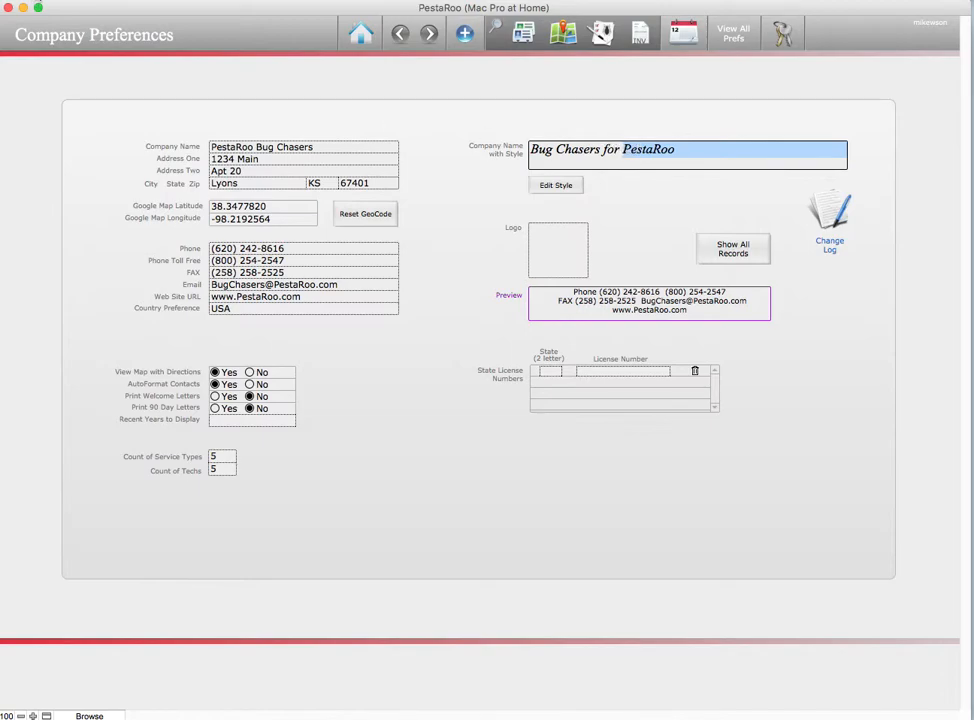
left_click(93, 3)
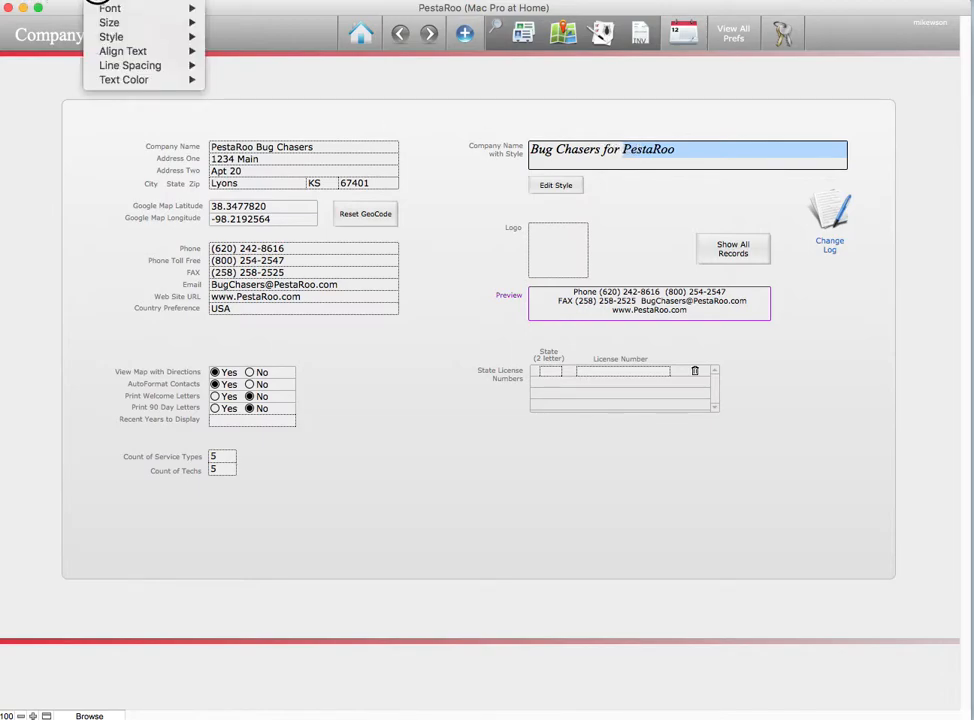
mouse_move(85, 22)
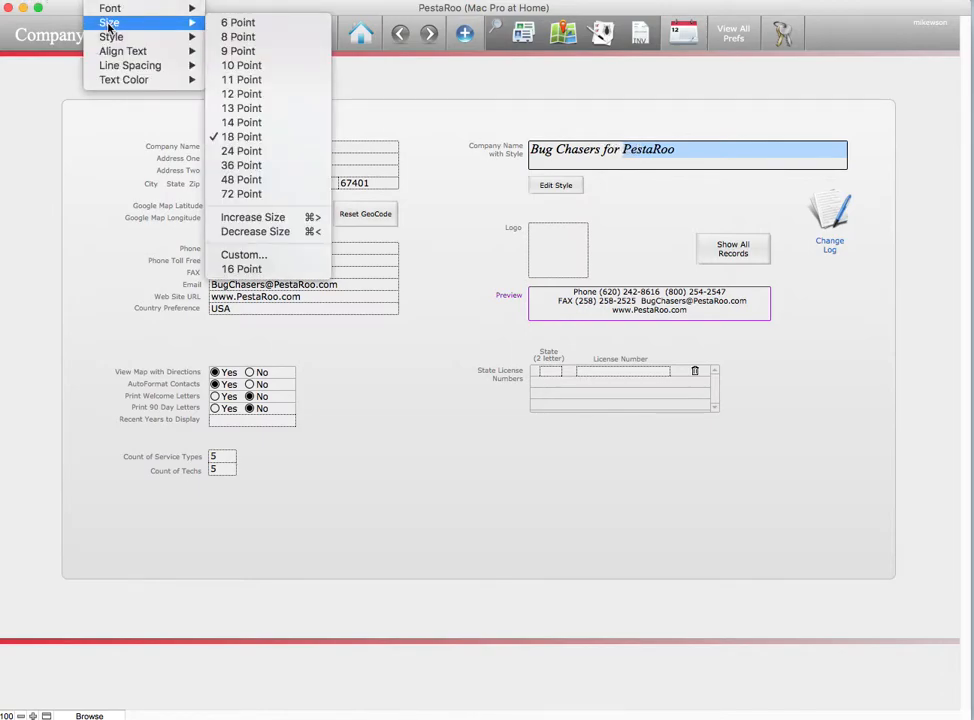
left_click(238, 151)
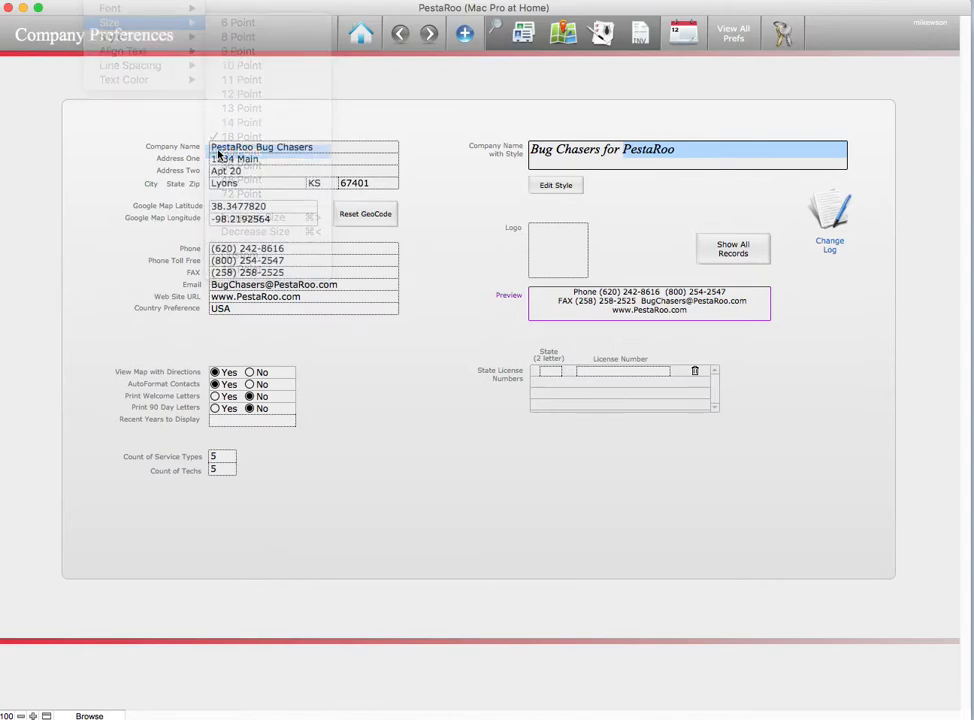
left_click(654, 207)
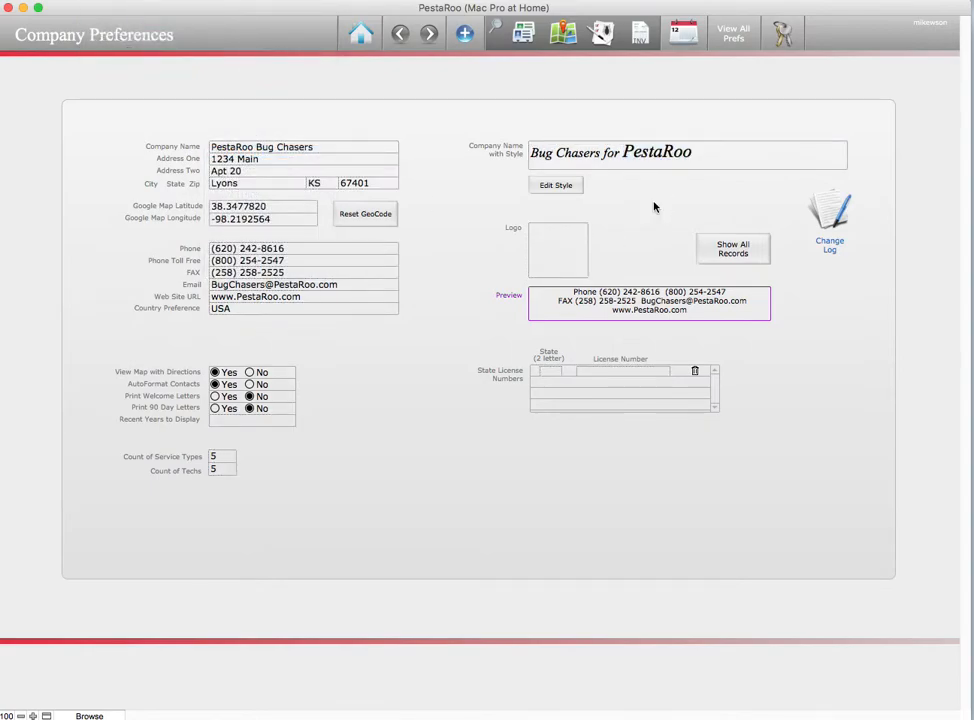
Select the word Bug, then leave the Format menu without changing anything
double_click(541, 152)
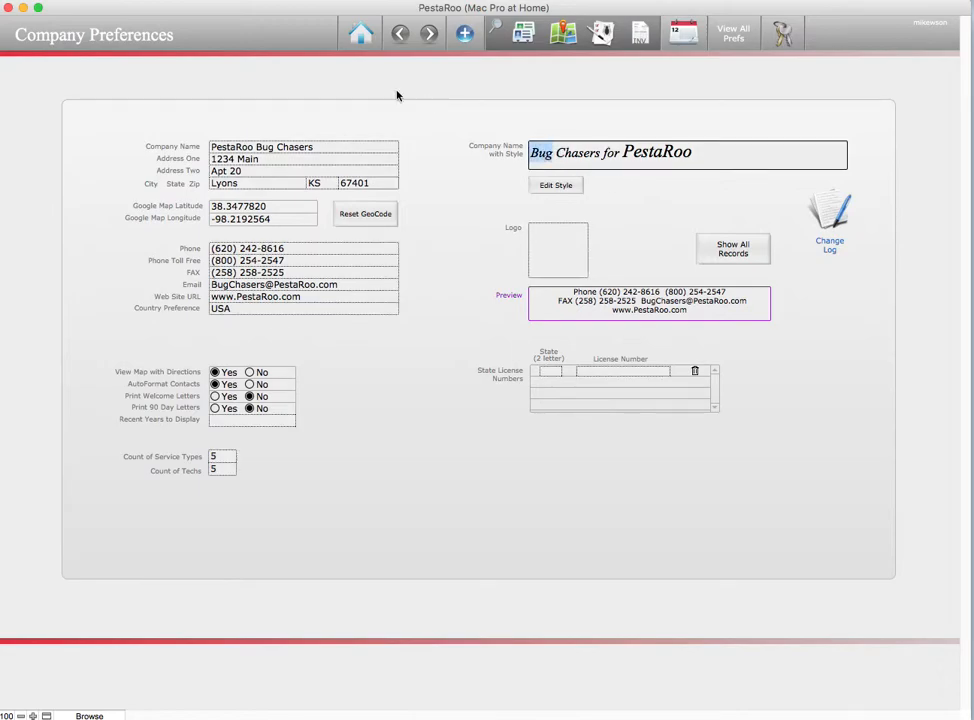
left_click(78, 1)
mouse_move(110, 50)
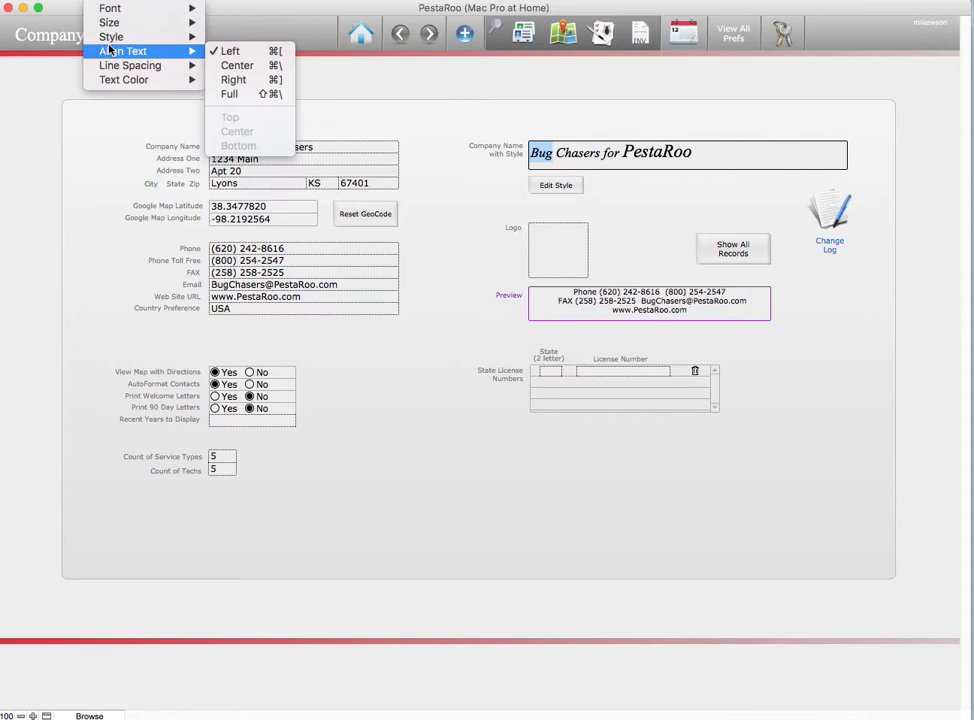
mouse_move(117, 8)
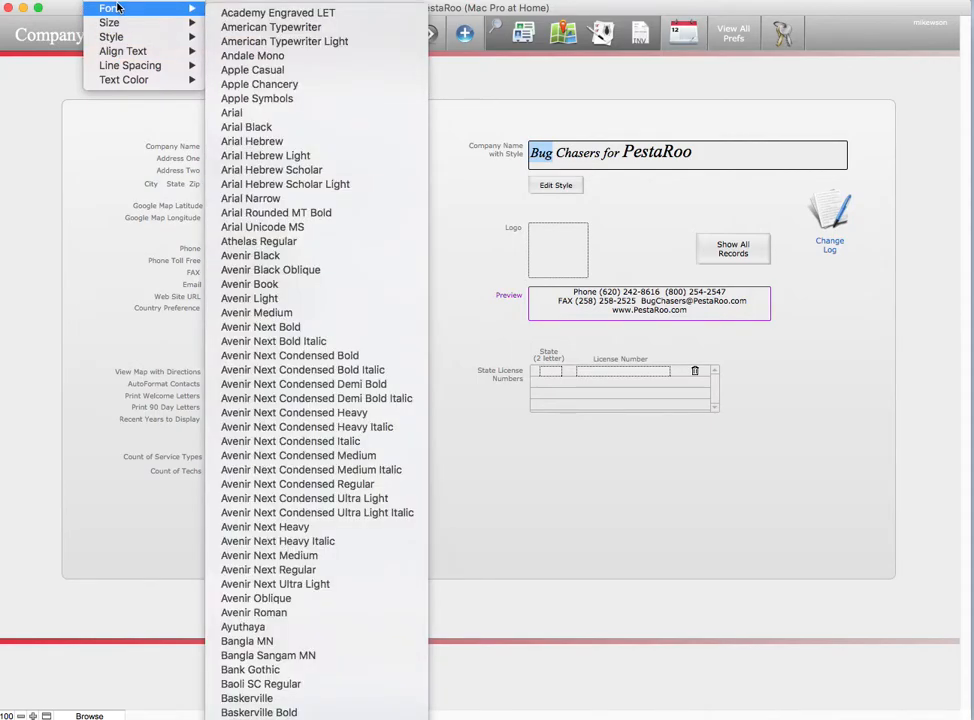
left_click(559, 109)
left_click(639, 191)
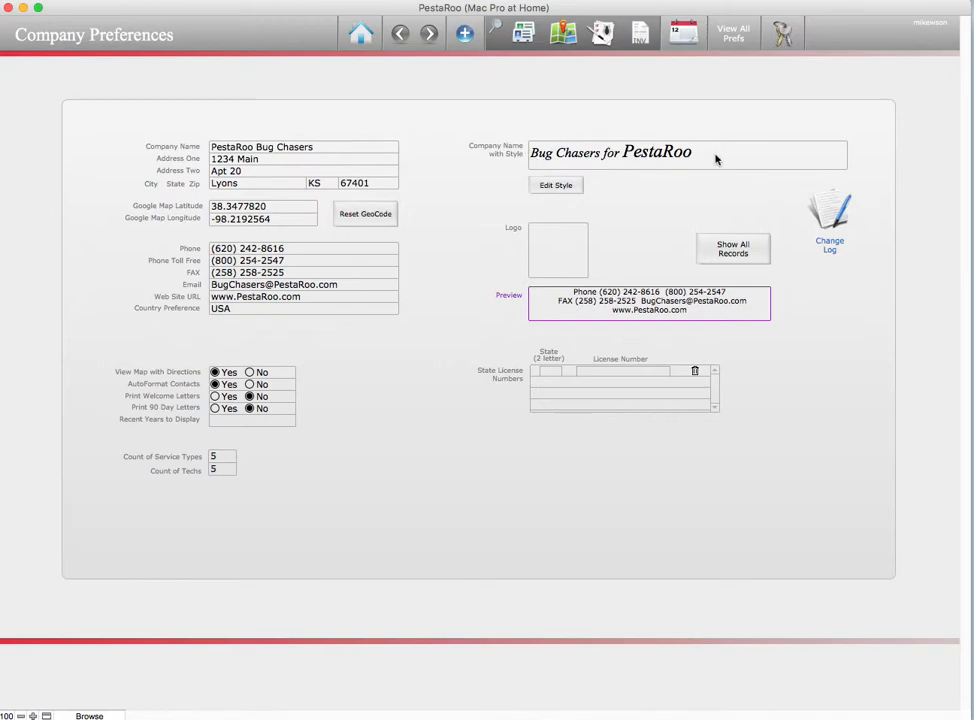
mouse_move(540, 148)
left_click(332, 146)
type(", Inc")
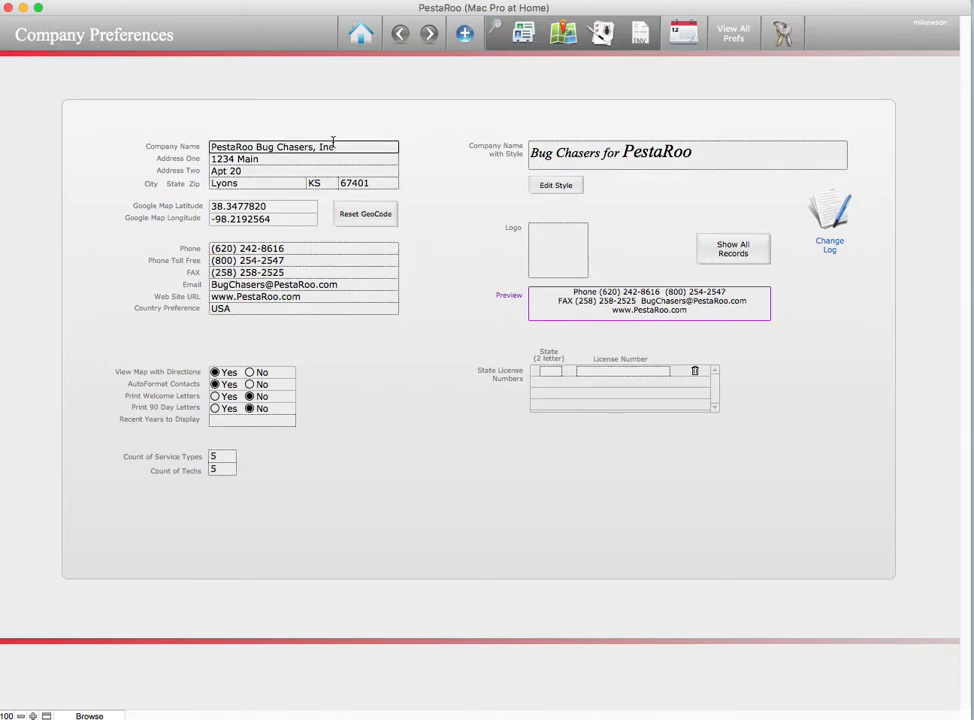
left_click(715, 151)
left_click(345, 149)
key("BackSpace")
key("BackSpace")
key("BackSpace")
key("BackSpace")
key("BackSpace")
left_click(402, 165)
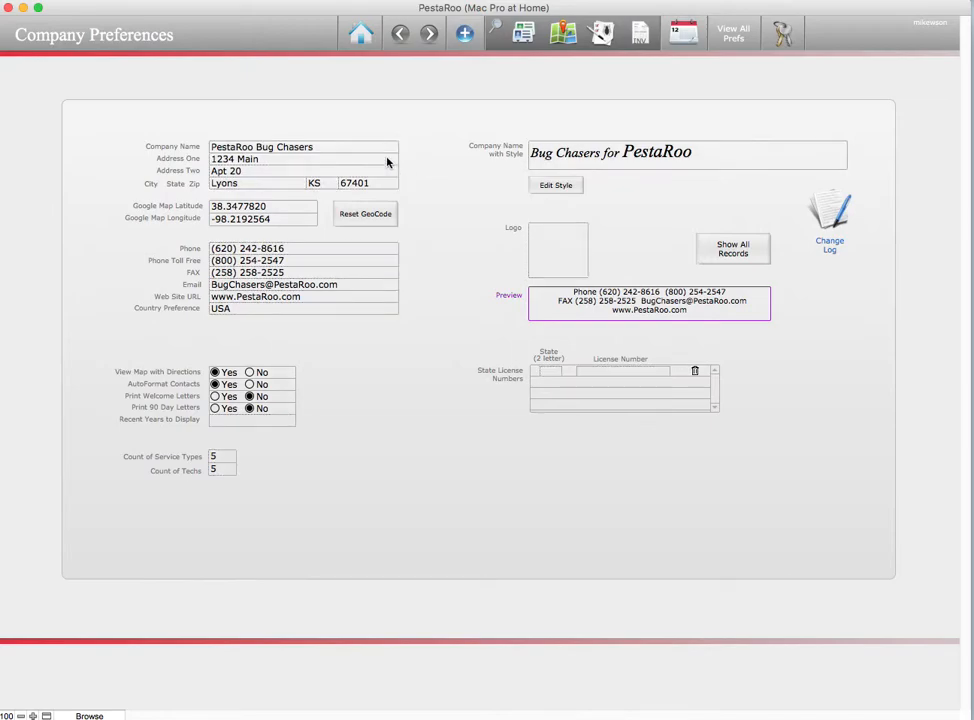
left_click(328, 145)
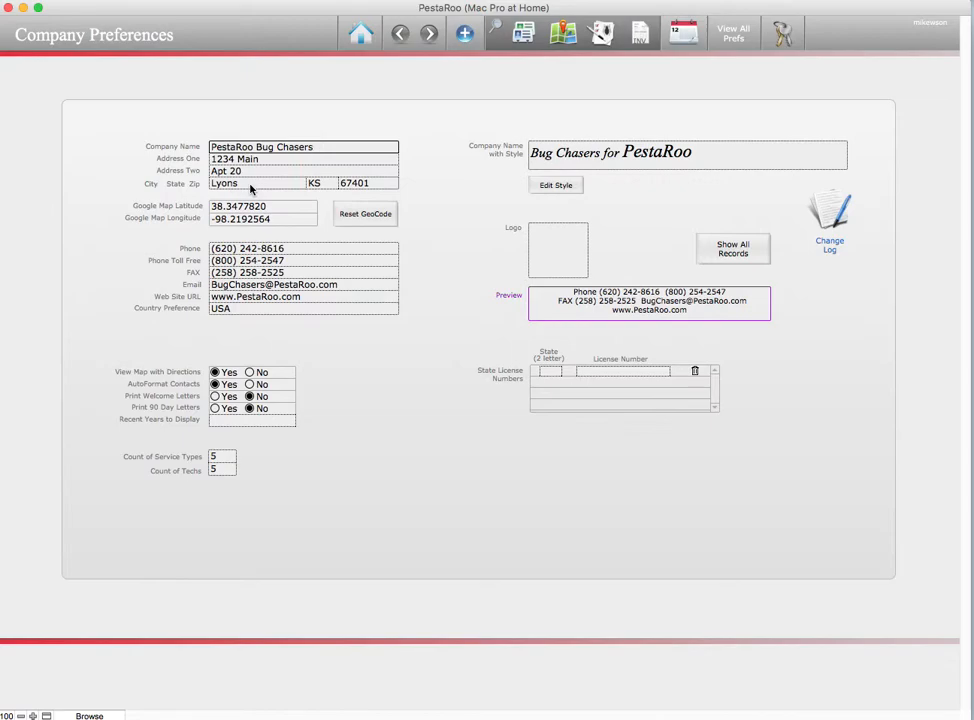
left_click(655, 205)
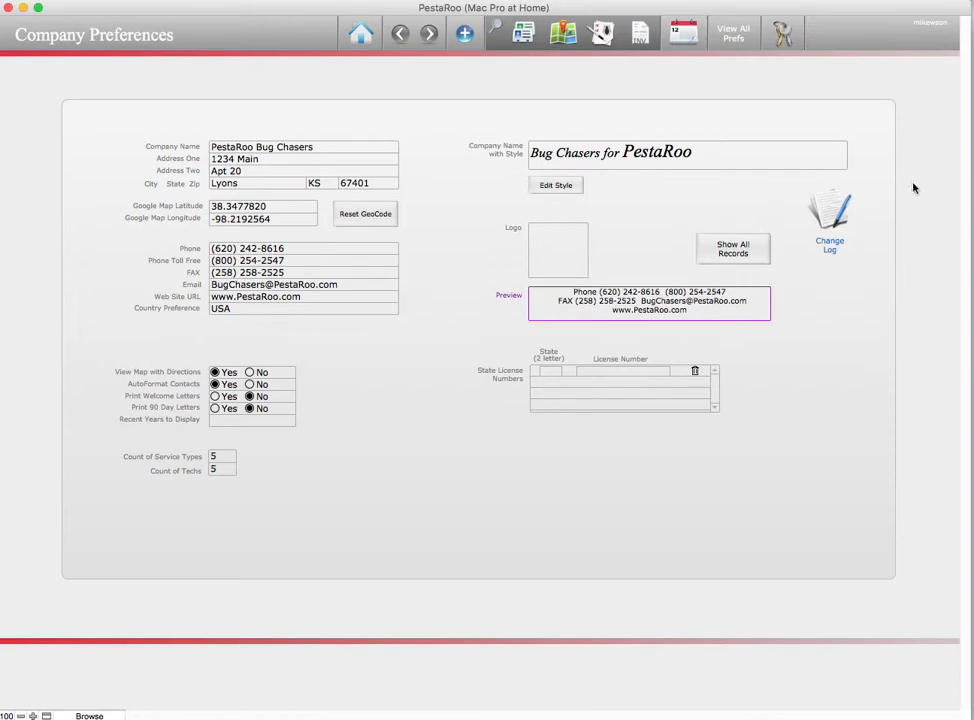
Drag bug.png from the desktop into the Logo box
left_click(555, 256)
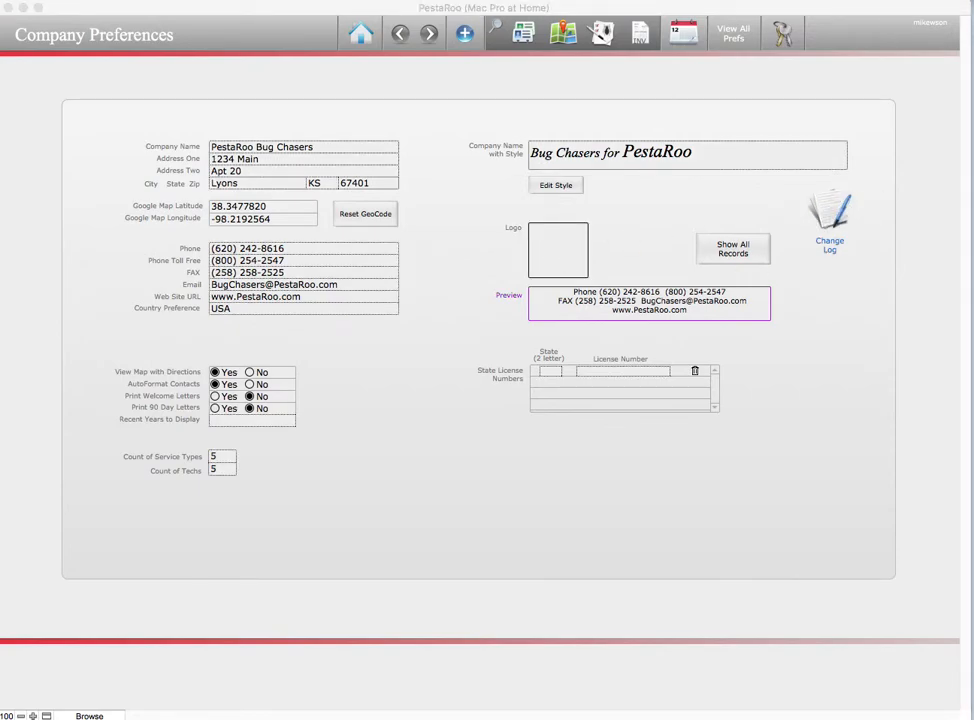
left_click_drag(970, 448, 570, 247)
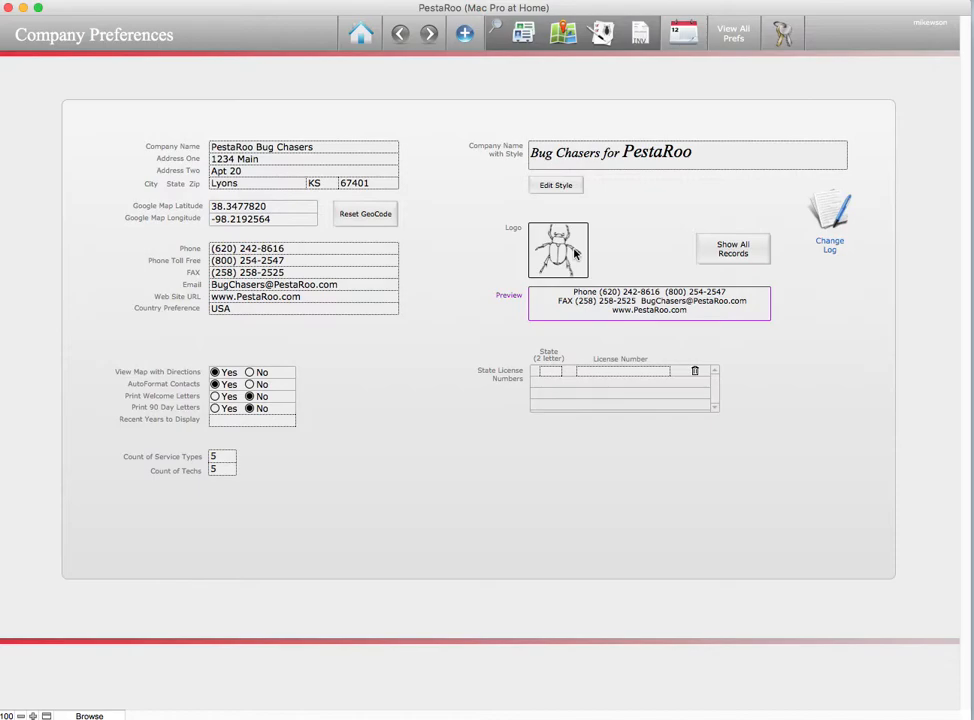
mouse_move(575, 254)
left_click(550, 371)
type("KS")
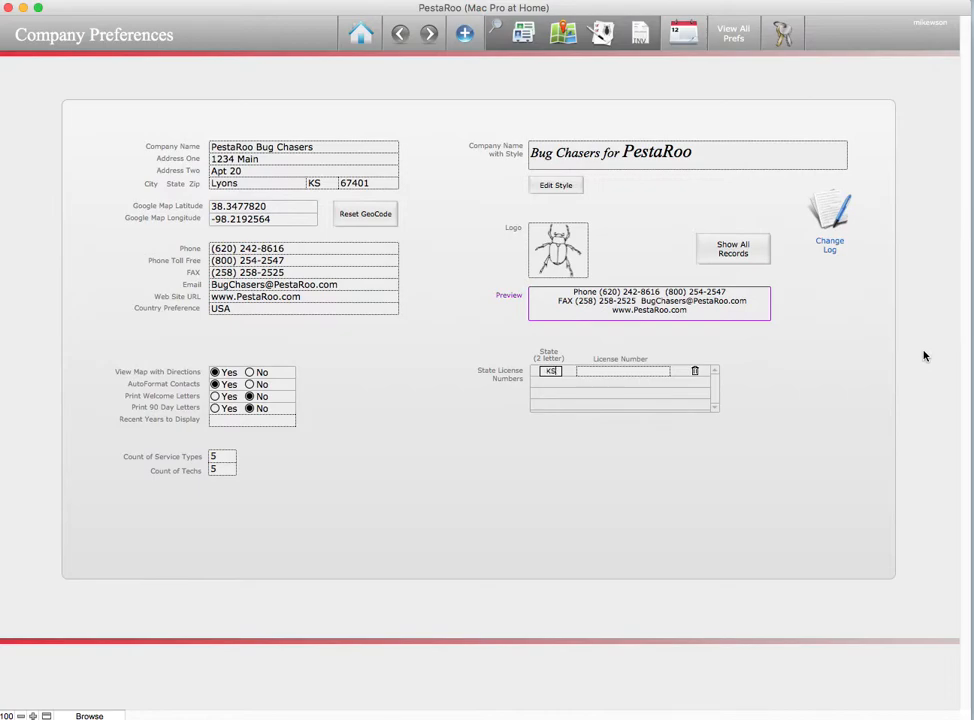
left_click(608, 376)
type("35354654")
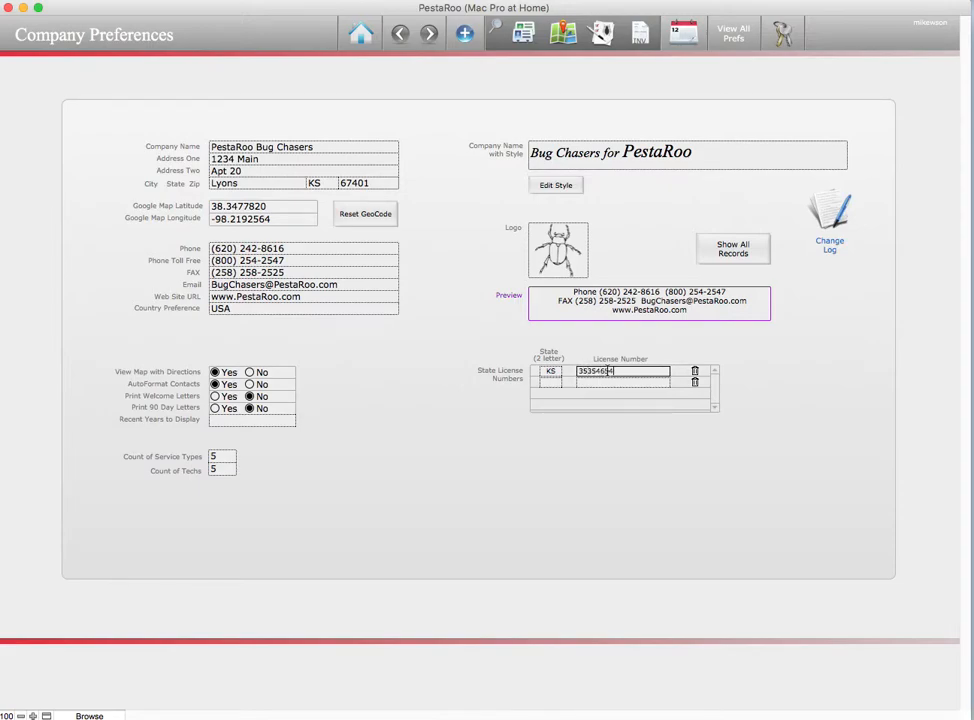
type("-35435")
left_click(551, 382)
type("MO")
key("Tab")
type("6543513146")
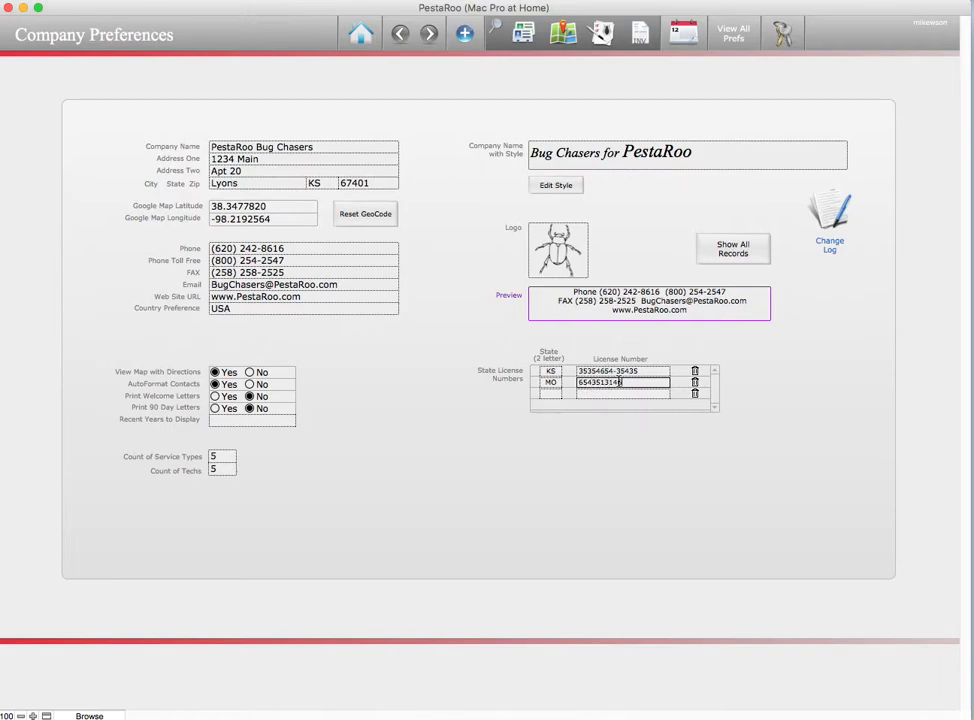
left_click(550, 393)
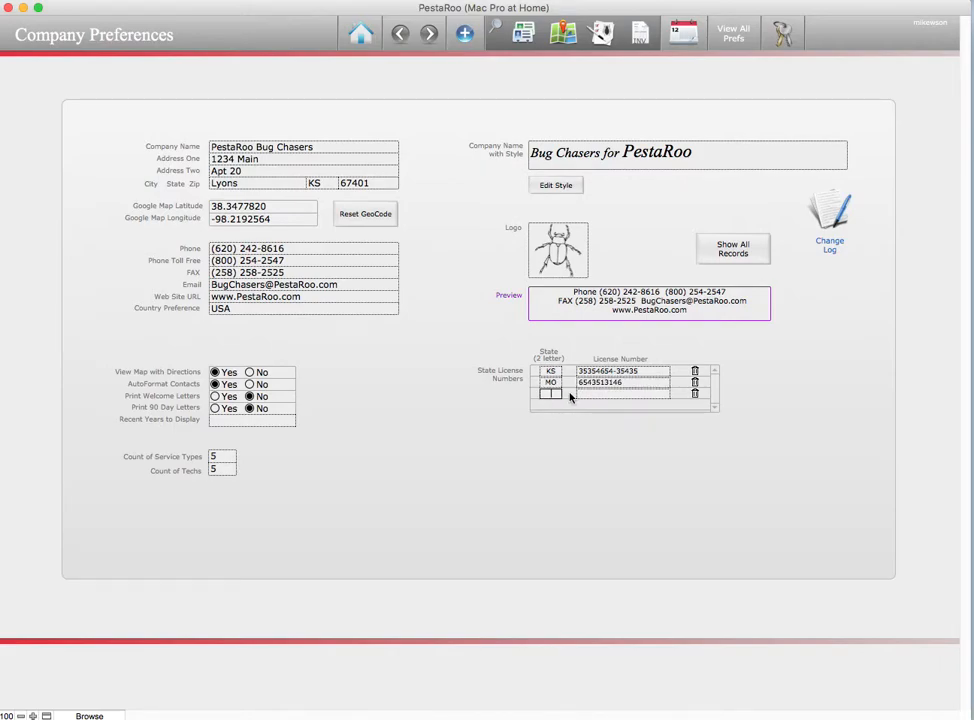
type("CO")
left_click(589, 393)
type("6546846847")
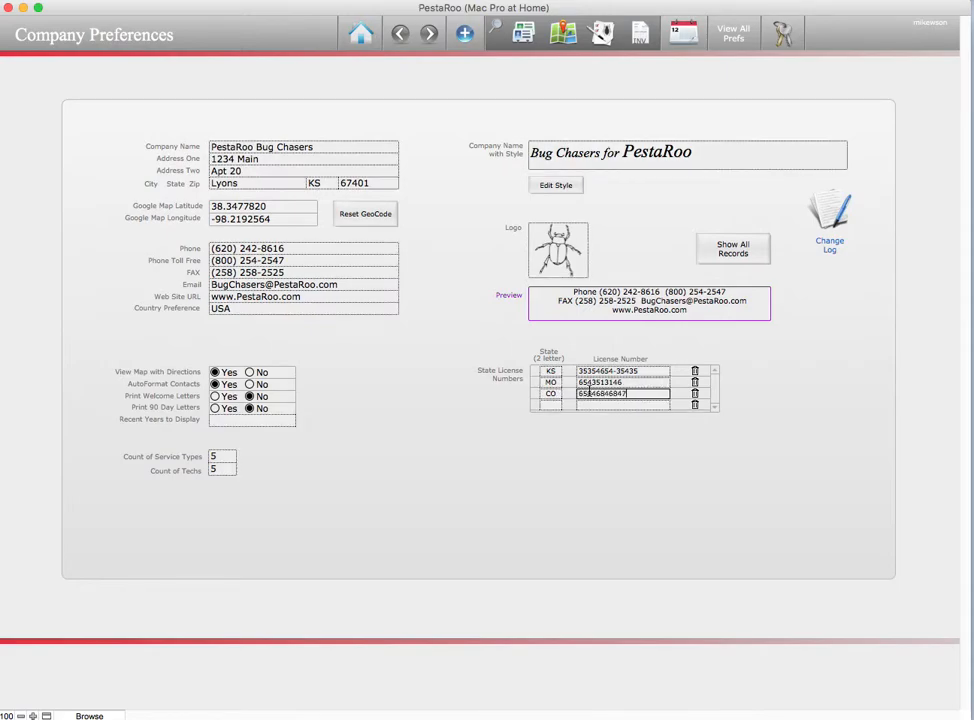
left_click(551, 405)
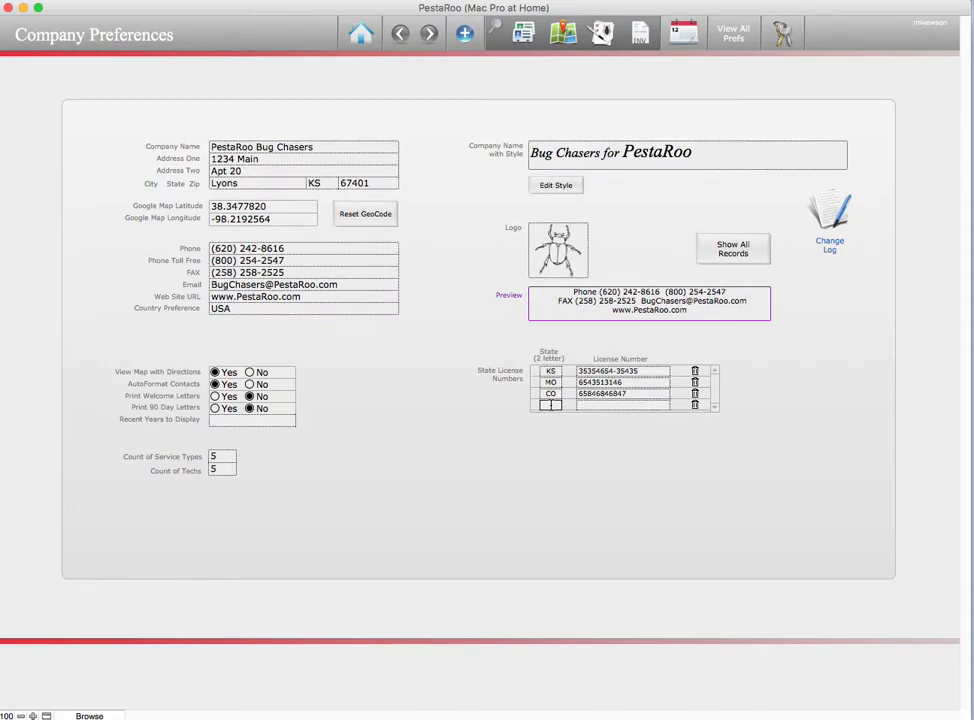
type("NE")
left_click(585, 405)
type("687468768")
left_click(614, 443)
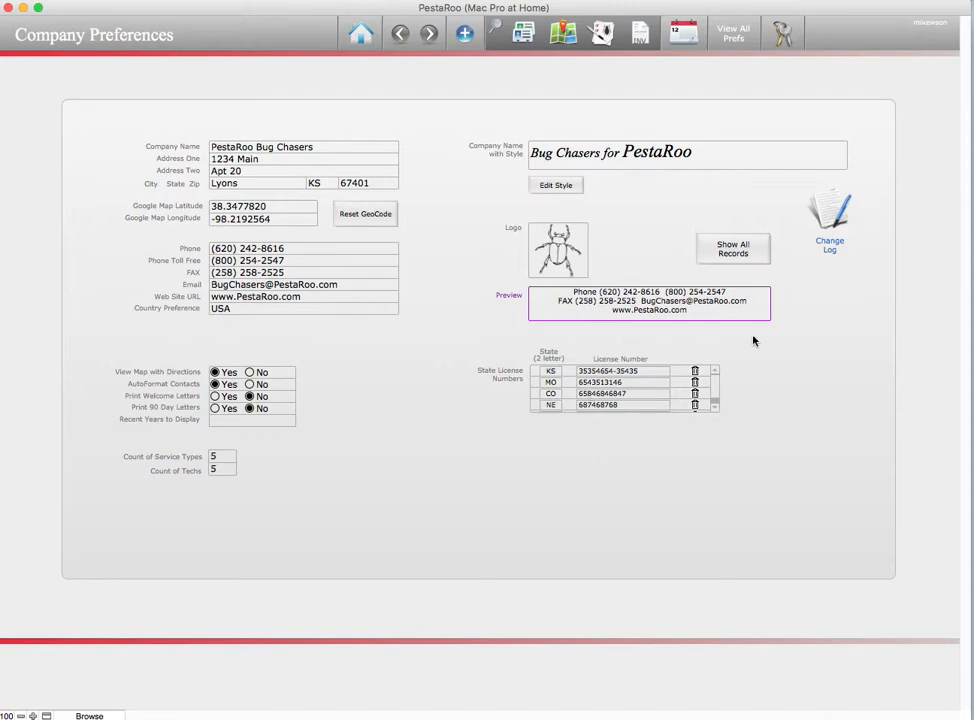
Return to the home screen and open Value Lists, scrolling down the list
left_click(354, 38)
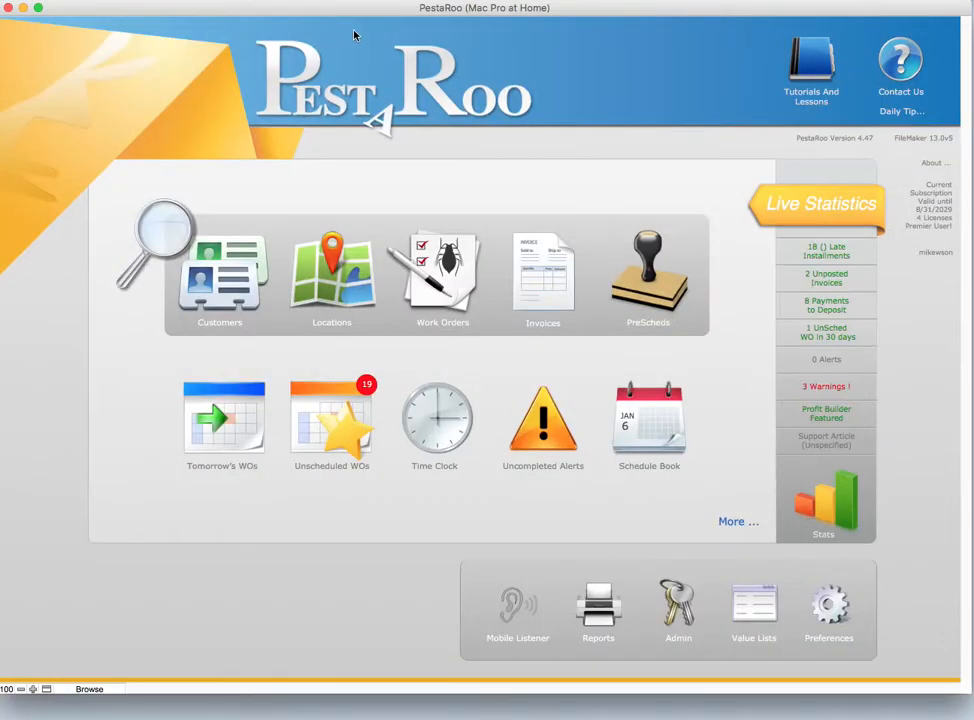
left_click(752, 622)
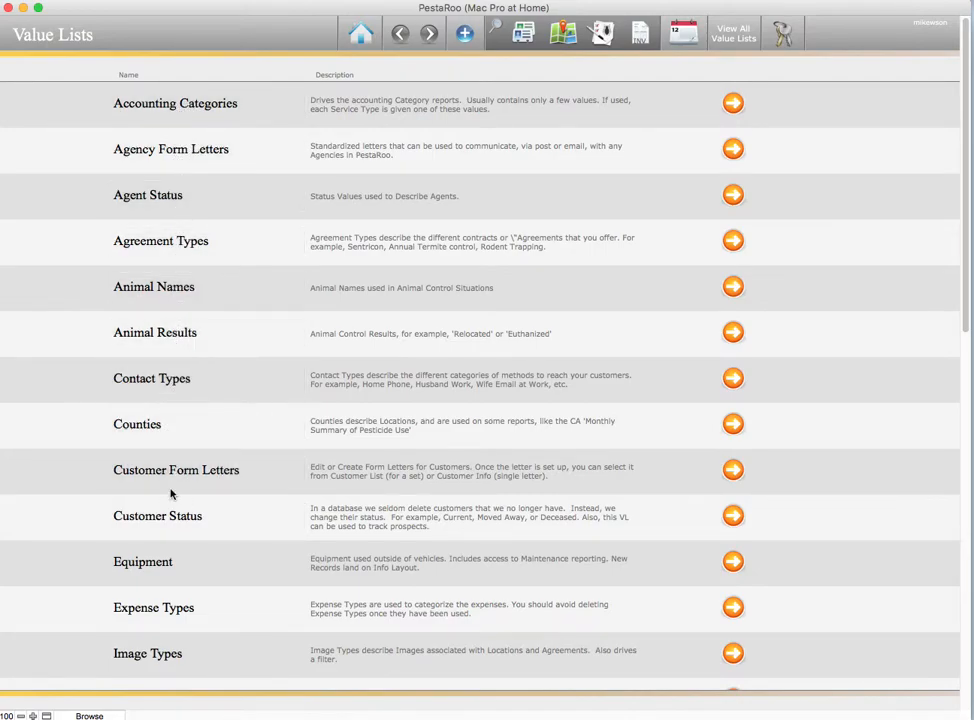
scroll(172, 638, "down", 10)
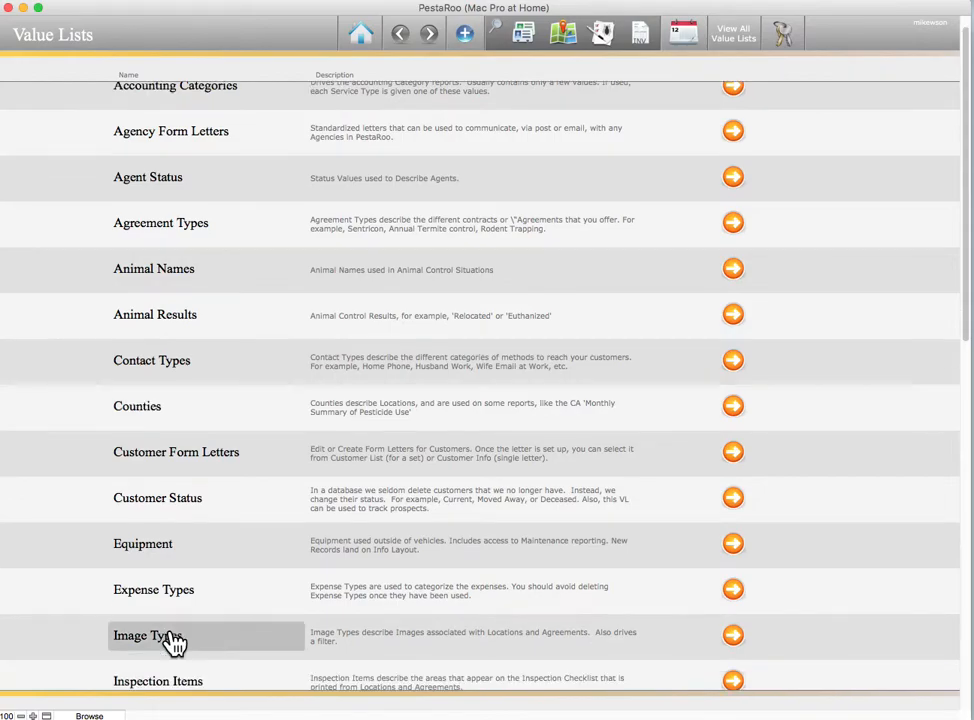